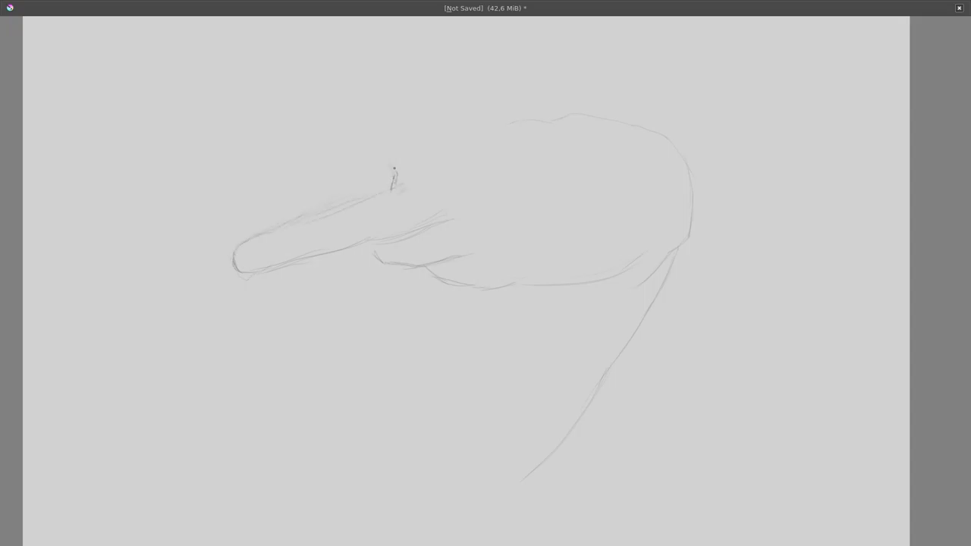
Undo the stray stroke, reinforce the upper finger's outline and round the lower fingertip
key("ctrl+z")
left_click_drag(435, 117, 516, 128)
left_click_drag(259, 91, 308, 95)
left_click_drag(258, 124, 312, 134)
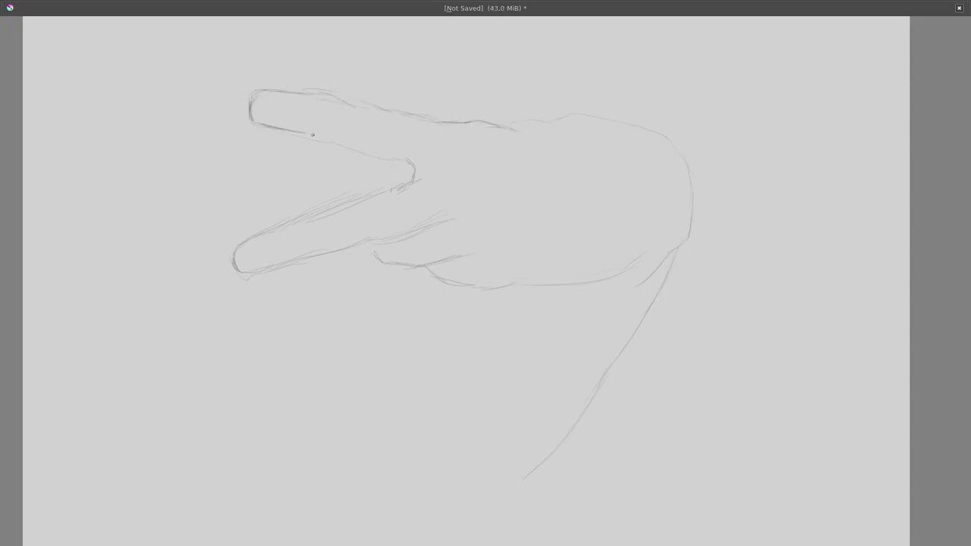
left_click_drag(257, 232, 231, 264)
Draw a contour below the palm and sketch the sleeve's left edge, right edge and bottom
left_click_drag(396, 370, 430, 302)
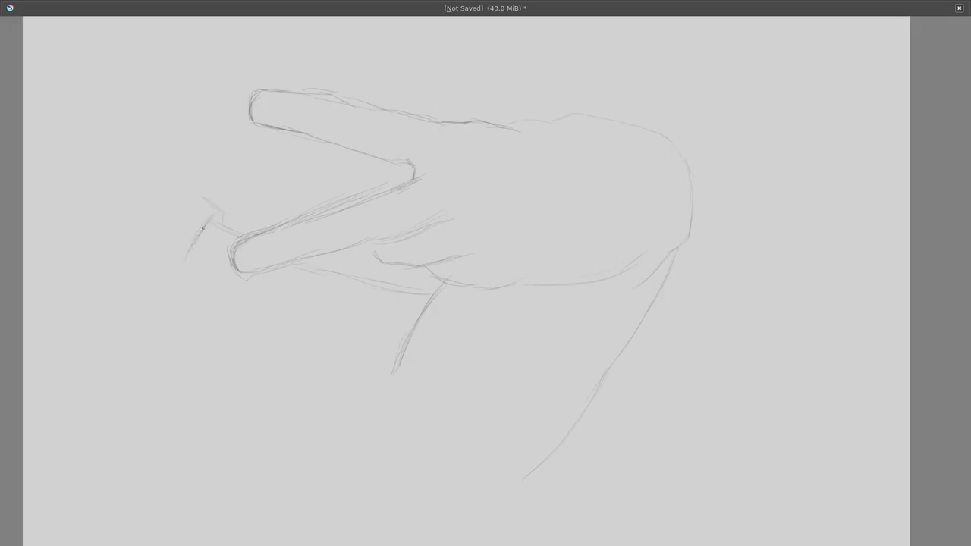
left_click_drag(211, 217, 86, 421)
left_click_drag(189, 251, 67, 459)
left_click_drag(604, 384, 482, 524)
left_click_drag(552, 453, 491, 523)
left_click_drag(126, 391, 342, 493)
left_click_drag(170, 415, 429, 523)
Add extra sleeve lines and an inner fold to the sleeve outline
left_click_drag(267, 456, 437, 527)
left_click_drag(122, 393, 348, 501)
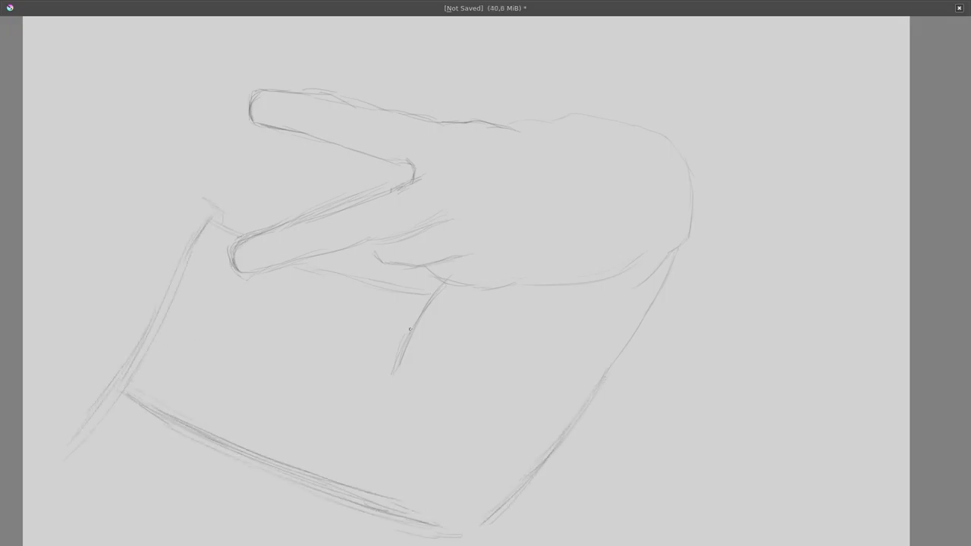
left_click_drag(414, 322, 384, 437)
left_click_drag(163, 408, 445, 496)
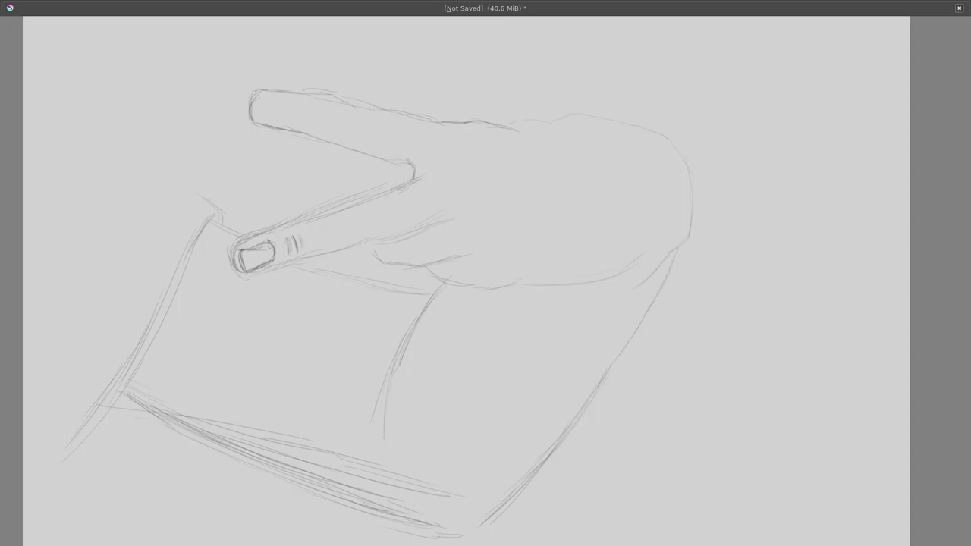
Outline the lower finger's fingernail and darken its fingertip underside and top edge
left_click_drag(252, 271, 293, 260)
left_click_drag(217, 222, 254, 240)
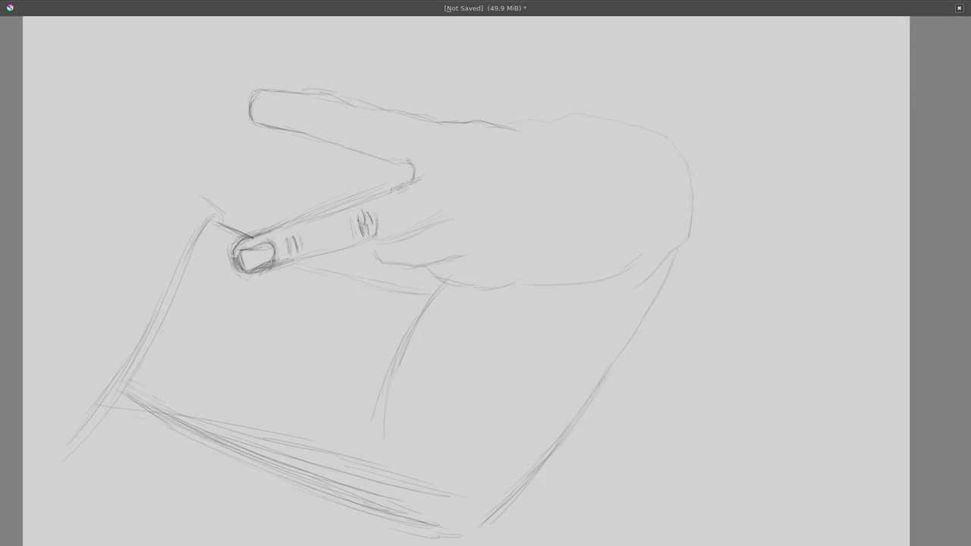
left_click_drag(410, 183, 276, 229)
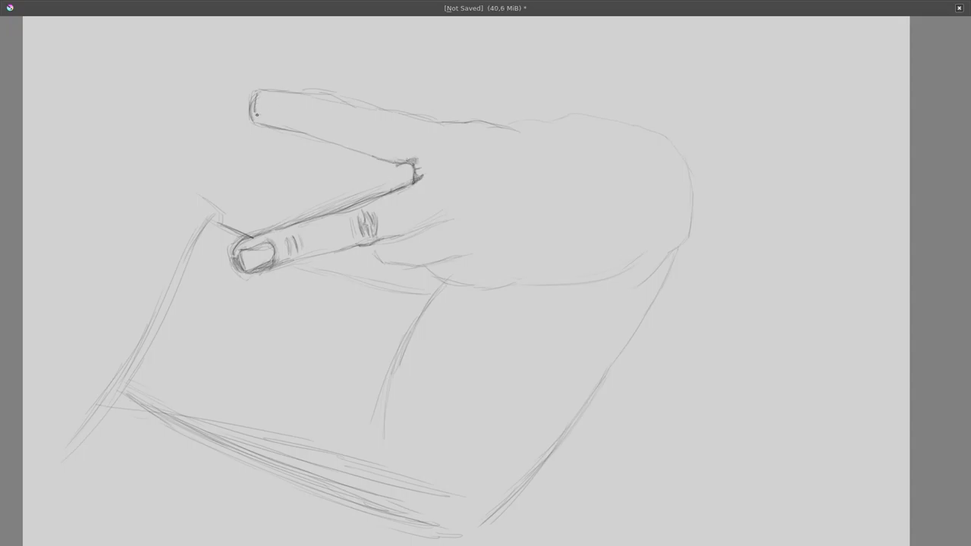
Draw the upper fingernail, shade beneath it, and add knuckle crease and lower-edge hatching
left_click_drag(282, 96, 264, 117)
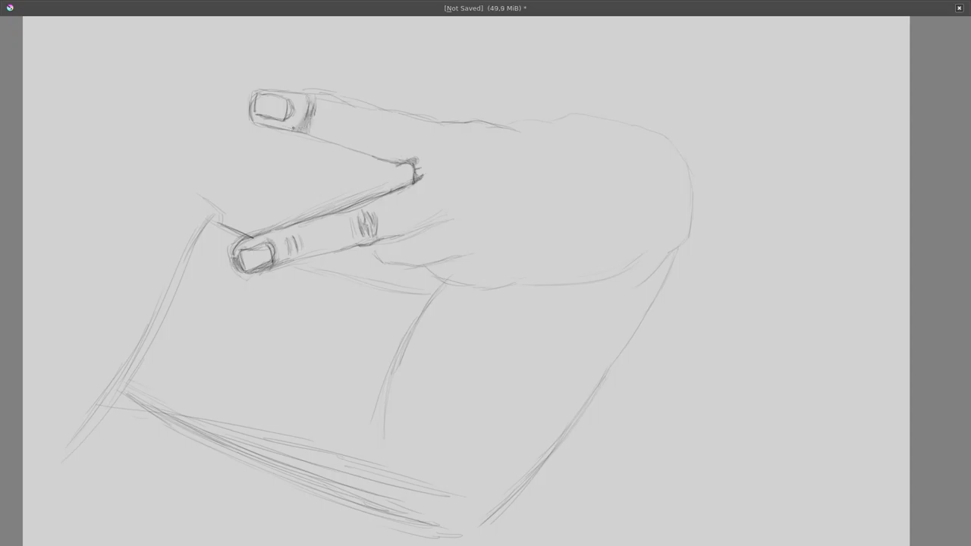
mouse_move(263, 123)
left_mouse_down()
mouse_move(298, 127)
mouse_move(274, 127)
left_mouse_up()
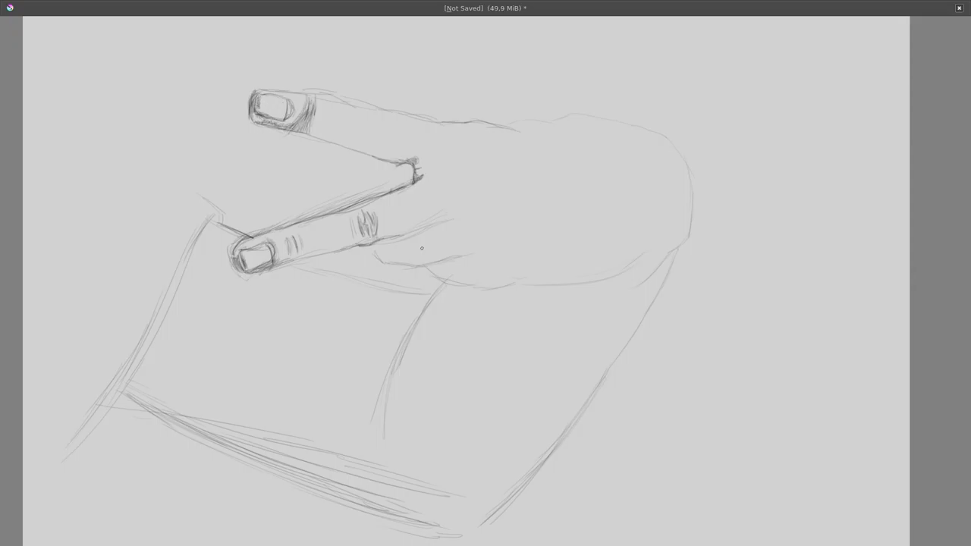
mouse_move(442, 225)
left_mouse_down()
mouse_move(389, 262)
mouse_move(419, 267)
left_mouse_up()
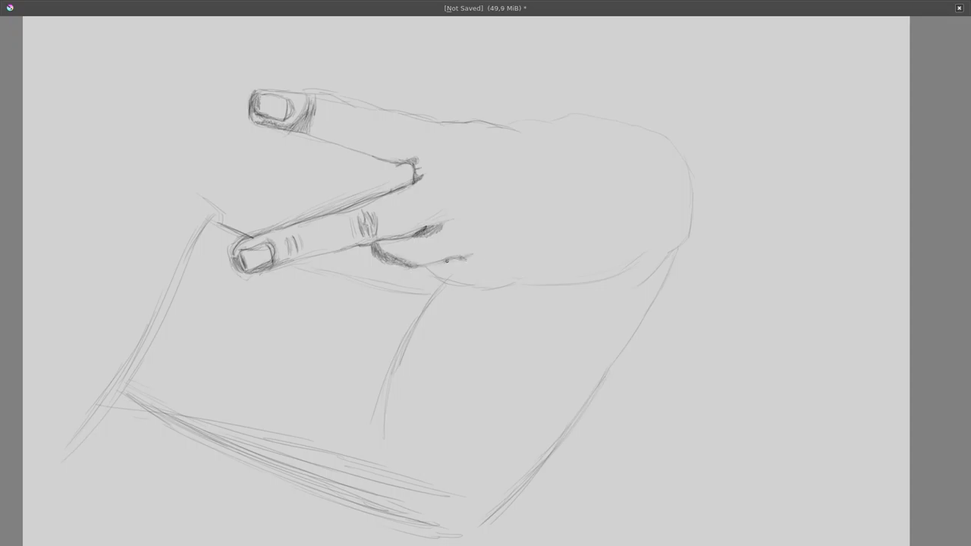
mouse_move(438, 263)
left_mouse_down()
mouse_move(467, 282)
mouse_move(501, 282)
left_mouse_up()
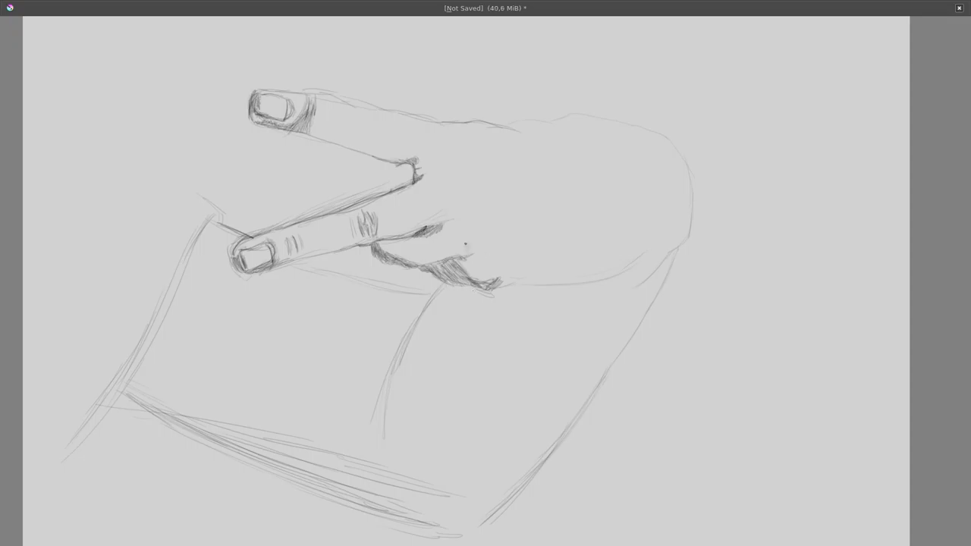
Darken the knuckle, hatch between the fingers, and darken and crease-hatch the upper finger
mouse_move(464, 251)
left_mouse_down()
mouse_move(495, 241)
mouse_move(462, 266)
left_mouse_up()
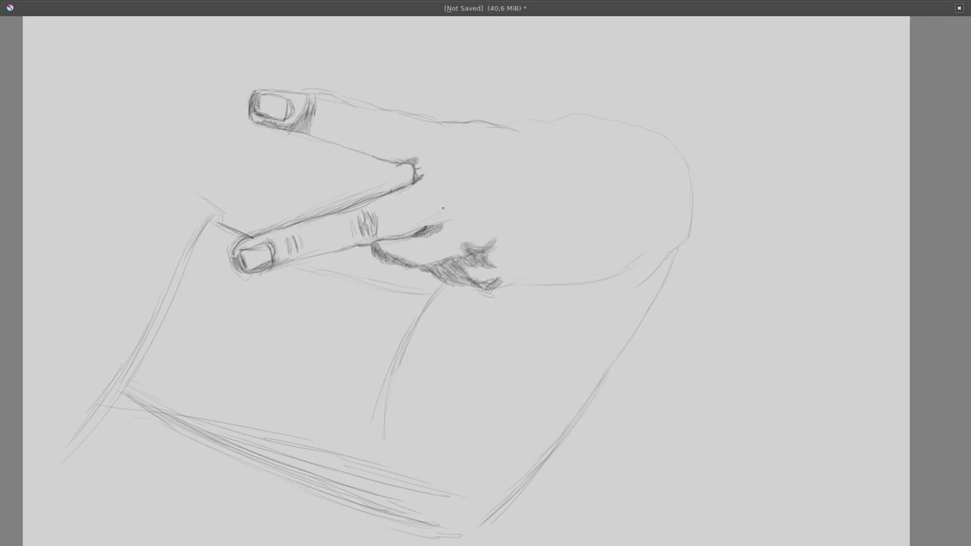
mouse_move(442, 185)
left_mouse_down()
mouse_move(478, 193)
mouse_move(445, 211)
left_mouse_up()
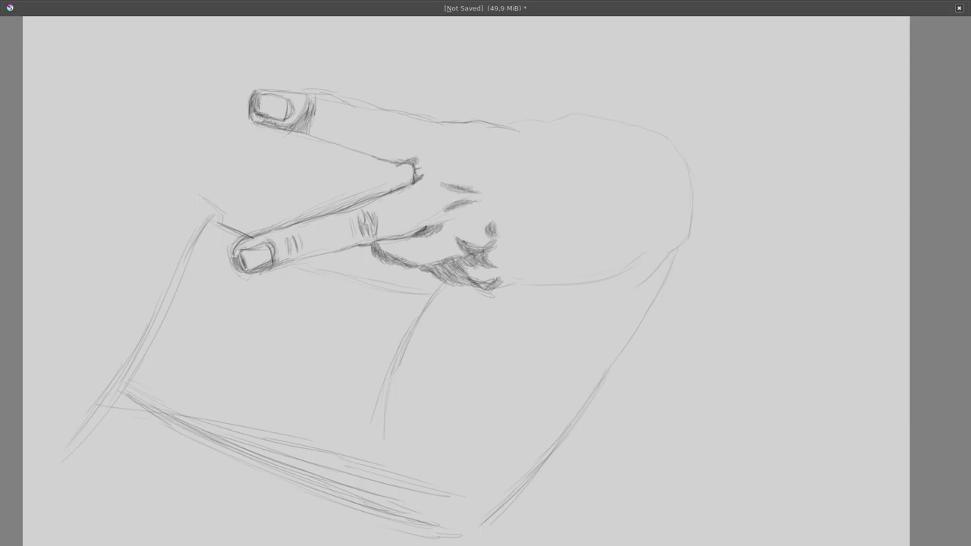
mouse_move(445, 145)
left_mouse_down()
mouse_move(434, 135)
mouse_move(476, 142)
left_mouse_up()
left_click_drag(350, 99, 407, 111)
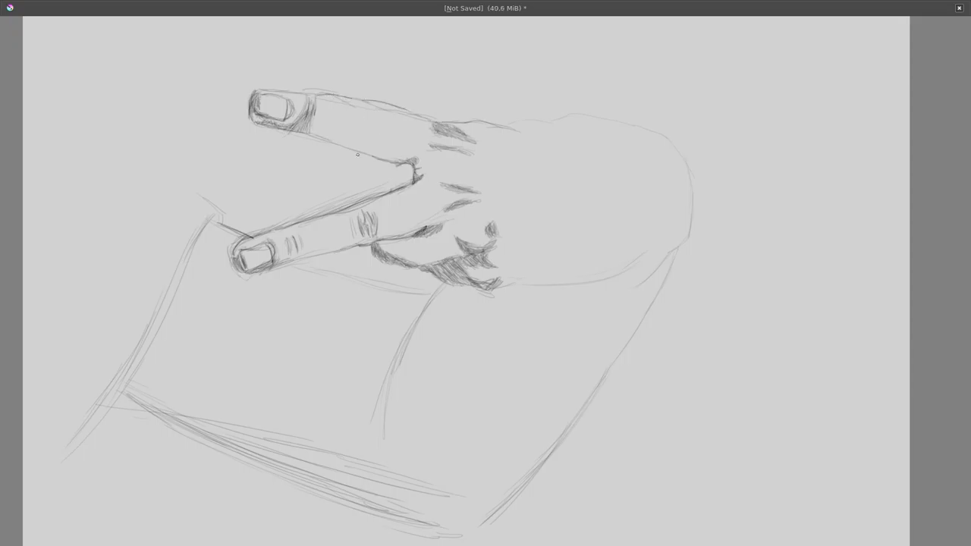
left_click_drag(399, 164, 315, 136)
mouse_move(374, 101)
left_mouse_down()
mouse_move(377, 137)
mouse_move(445, 136)
left_mouse_up()
Hatch shading along the knuckles, the hand's top edge, the wrist and the lower palm edge
left_click_drag(404, 111, 427, 130)
mouse_move(442, 131)
left_mouse_down()
mouse_move(463, 140)
mouse_move(375, 163)
mouse_move(408, 162)
left_mouse_up()
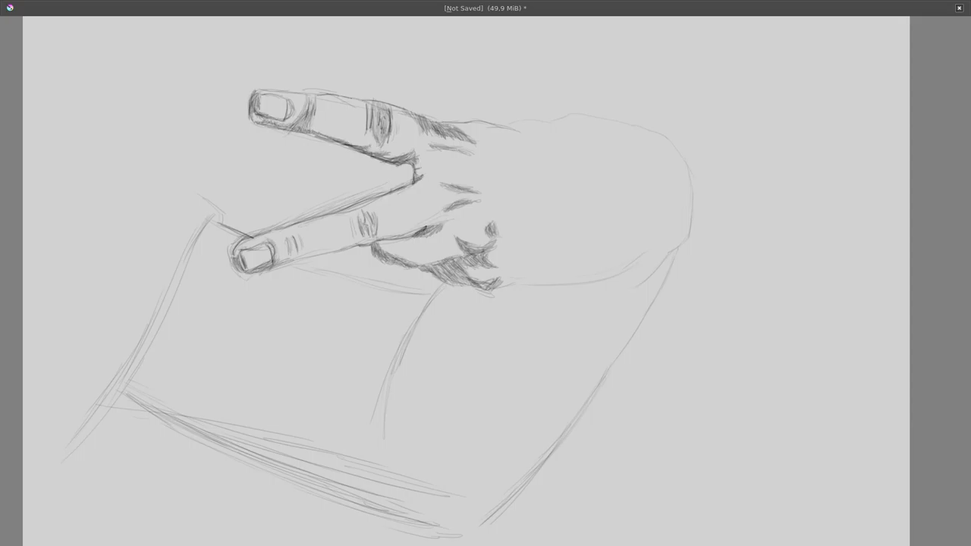
left_click_drag(277, 124, 369, 152)
mouse_move(540, 121)
left_mouse_down()
mouse_move(510, 128)
mouse_move(550, 129)
mouse_move(558, 141)
left_mouse_up()
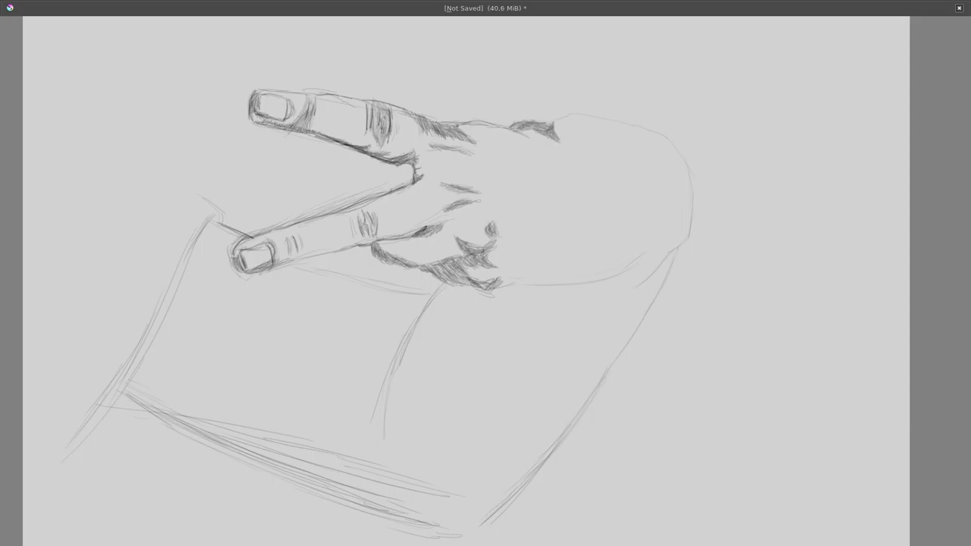
left_click_drag(454, 121, 531, 138)
mouse_move(673, 250)
left_mouse_down()
mouse_move(636, 286)
mouse_move(605, 282)
mouse_move(644, 284)
mouse_move(616, 294)
left_mouse_up()
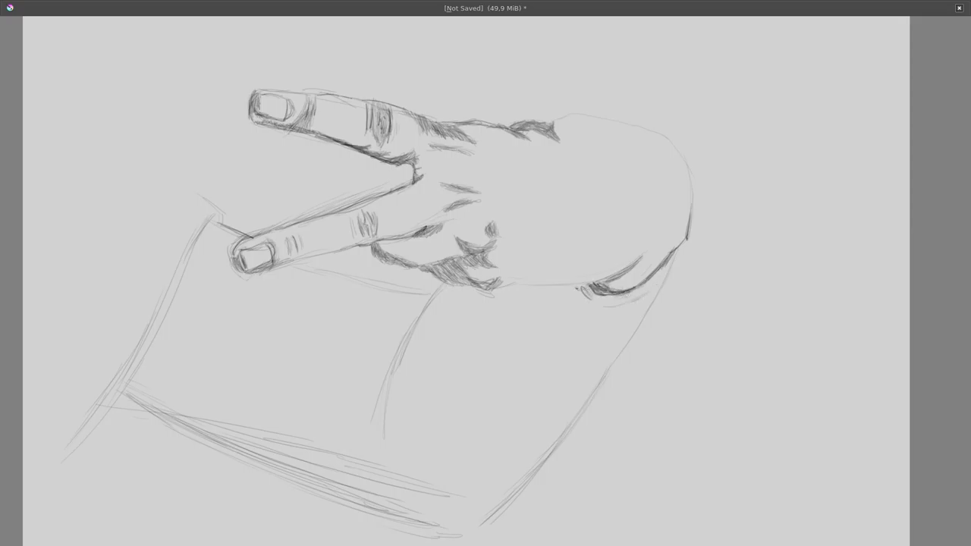
left_click_drag(486, 290, 597, 282)
Hatch the dark shadow below the palm and the triangular shadow under the fingers
left_click_drag(428, 304, 387, 400)
left_click_drag(408, 317, 392, 358)
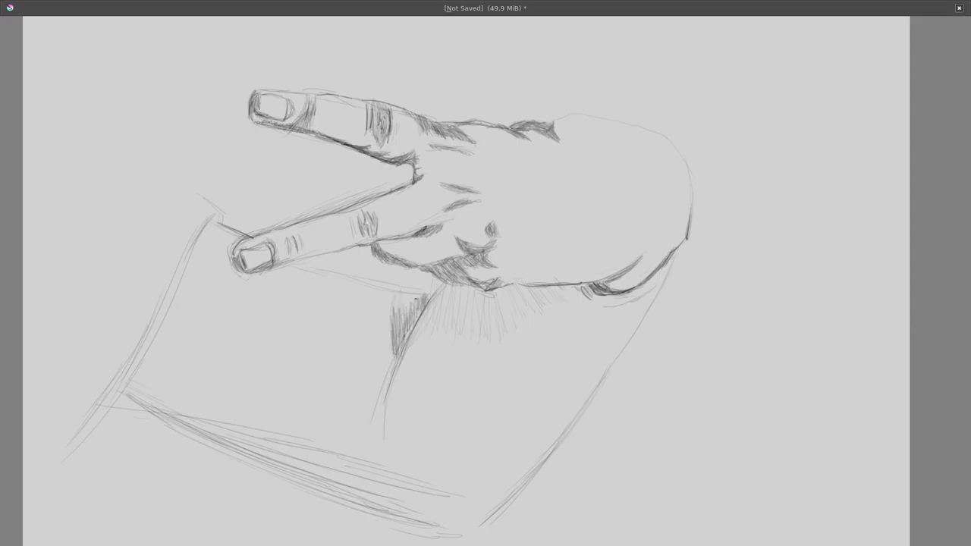
mouse_move(427, 291)
left_mouse_down()
mouse_move(396, 314)
mouse_move(399, 360)
mouse_move(411, 319)
left_mouse_up()
left_click_drag(408, 293, 393, 344)
left_click_drag(346, 311, 392, 360)
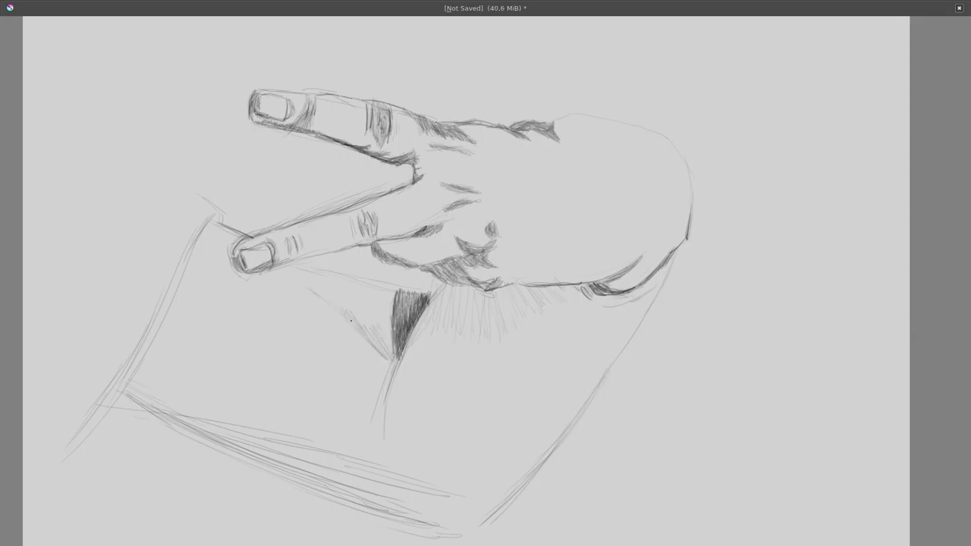
left_click_drag(301, 271, 355, 326)
left_click_drag(328, 278, 366, 333)
mouse_move(349, 298)
left_mouse_down()
mouse_move(391, 350)
mouse_move(383, 319)
left_mouse_up()
mouse_move(302, 270)
left_mouse_down()
mouse_move(344, 296)
mouse_move(347, 309)
left_mouse_up()
left_click_drag(358, 302, 393, 363)
left_click_drag(349, 285, 384, 343)
mouse_move(296, 264)
left_mouse_down()
mouse_move(343, 308)
mouse_move(372, 311)
left_mouse_up()
Extend the shadow hatching with sleeve fold lines and darken the shadow wedge under the fingers
mouse_move(302, 281)
left_mouse_down()
mouse_move(395, 369)
mouse_move(385, 428)
left_mouse_up()
left_click_drag(393, 405, 390, 442)
left_click_drag(417, 350, 402, 422)
left_click_drag(410, 358, 446, 478)
mouse_move(415, 331)
left_mouse_down()
mouse_move(397, 389)
mouse_move(406, 361)
left_mouse_up()
left_click_drag(405, 335, 396, 378)
Add an upper-left line, retrace the sleeve edges and darken the sleeve fold line
mouse_move(114, 135)
left_mouse_down()
mouse_move(222, 214)
mouse_move(66, 457)
left_mouse_up()
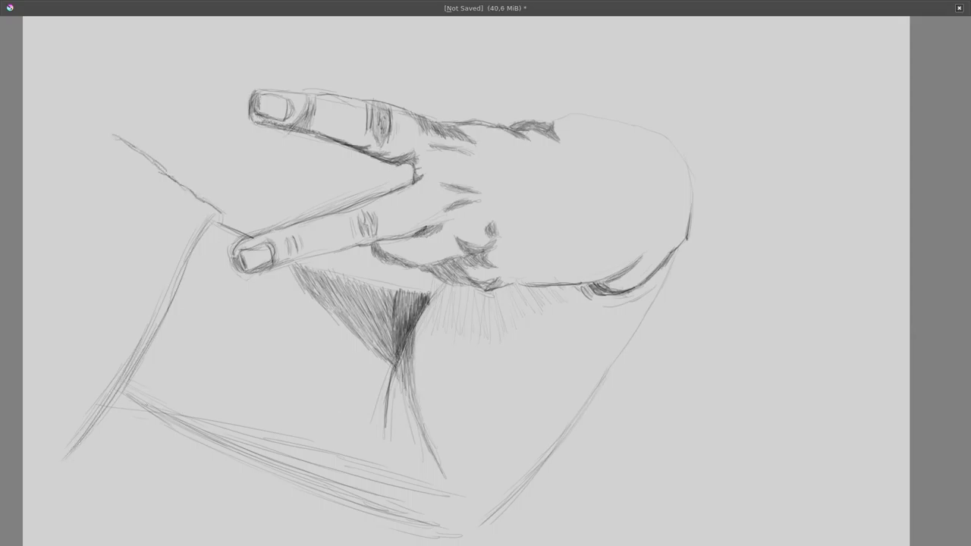
left_click_drag(118, 391, 394, 516)
left_click_drag(326, 488, 475, 531)
left_click_drag(423, 425, 451, 465)
left_click_drag(443, 465, 432, 492)
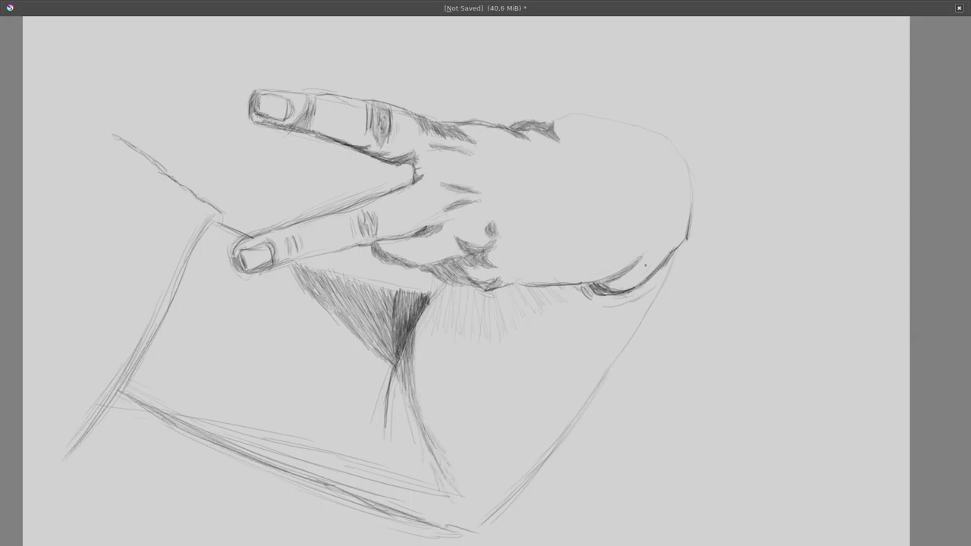
Darken the palm underside, fingertip outlines and forearm edge with its shadow lines
left_click_drag(646, 265, 598, 286)
left_click_drag(465, 258, 426, 282)
left_click_drag(372, 250, 415, 267)
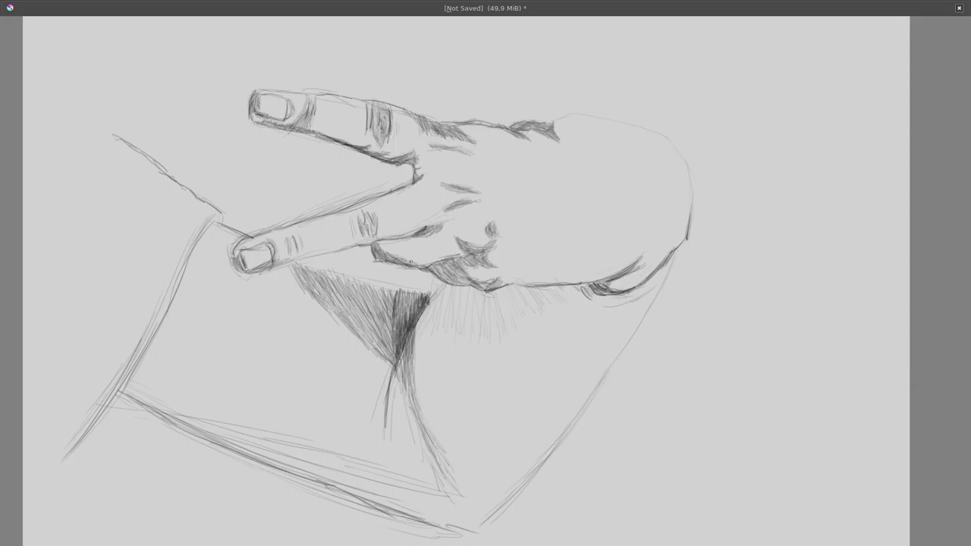
mouse_move(352, 249)
left_mouse_down()
mouse_move(241, 275)
mouse_move(311, 216)
mouse_move(418, 166)
mouse_move(252, 94)
mouse_move(478, 123)
mouse_move(645, 121)
mouse_move(689, 228)
mouse_move(647, 277)
left_mouse_up()
left_click_drag(551, 431, 495, 507)
mouse_move(676, 264)
left_mouse_down()
mouse_move(592, 402)
mouse_move(470, 529)
left_mouse_up()
mouse_move(297, 263)
left_mouse_down()
mouse_move(418, 299)
mouse_move(390, 417)
left_mouse_up()
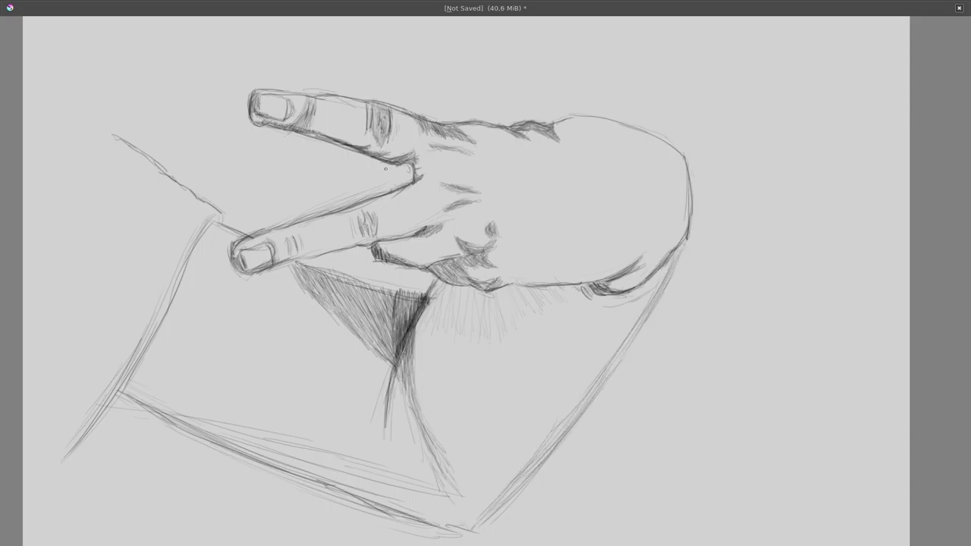
Draw the folded middle finger between the raised fingers and hatch it darkly
mouse_move(381, 162)
left_mouse_down()
mouse_move(337, 180)
mouse_move(372, 193)
mouse_move(382, 164)
mouse_move(357, 178)
mouse_move(363, 191)
mouse_move(343, 187)
left_mouse_up()
left_click_drag(414, 165, 338, 192)
left_click_drag(384, 169, 340, 185)
left_click_drag(410, 166, 366, 191)
left_click_drag(374, 173, 340, 195)
left_click_drag(412, 167, 361, 184)
left_click_drag(416, 164, 387, 186)
key("F6")
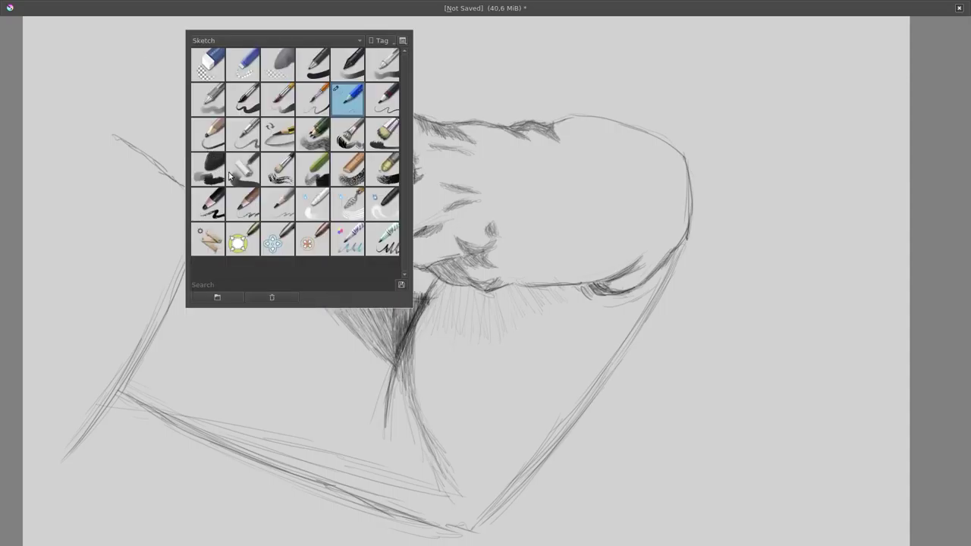
Pick a broad brush and fill the left sleeve with dense dark grey strokes
left_click(347, 169)
left_click_drag(202, 206, 54, 440)
mouse_move(42, 421)
left_mouse_down()
mouse_move(174, 209)
mouse_move(45, 410)
left_mouse_up()
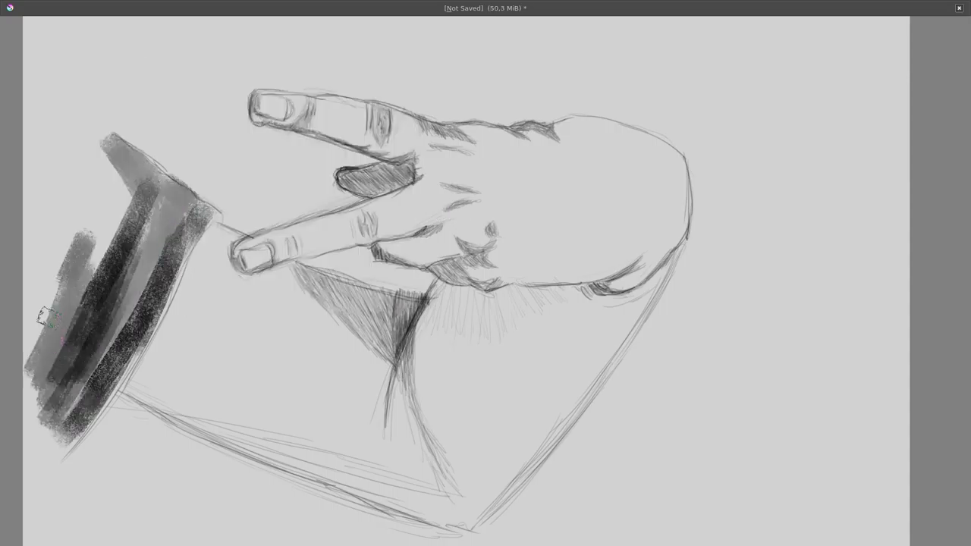
left_click_drag(113, 136, 30, 395)
left_click_drag(38, 198, 31, 486)
mouse_move(61, 394)
left_mouse_down()
mouse_move(119, 157)
mouse_move(31, 365)
left_mouse_up()
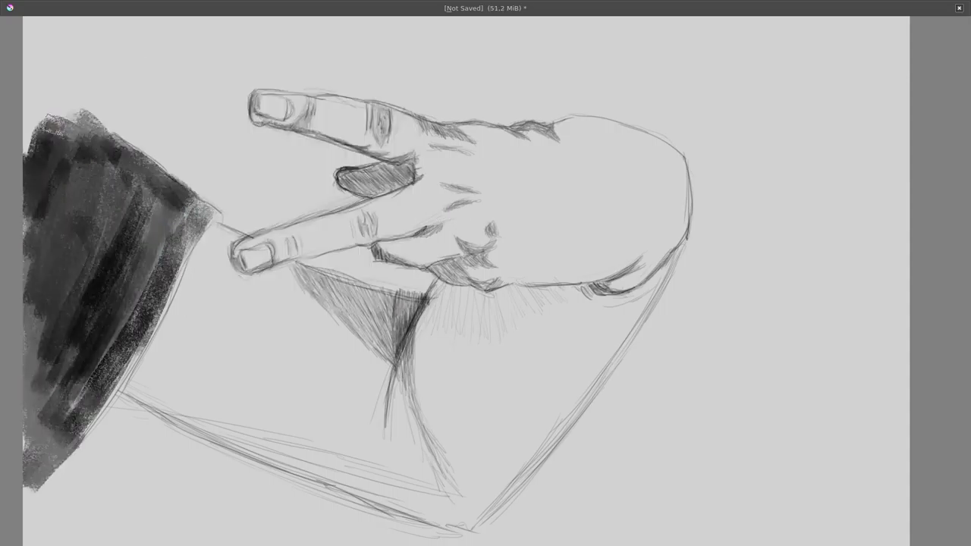
left_click_drag(76, 99, 38, 463)
left_click_drag(106, 163, 42, 326)
Darken the shadow triangle, add a vertical shadow below it, and shade the forearm and wrist
left_click_drag(410, 163, 338, 186)
left_click_drag(362, 291, 398, 364)
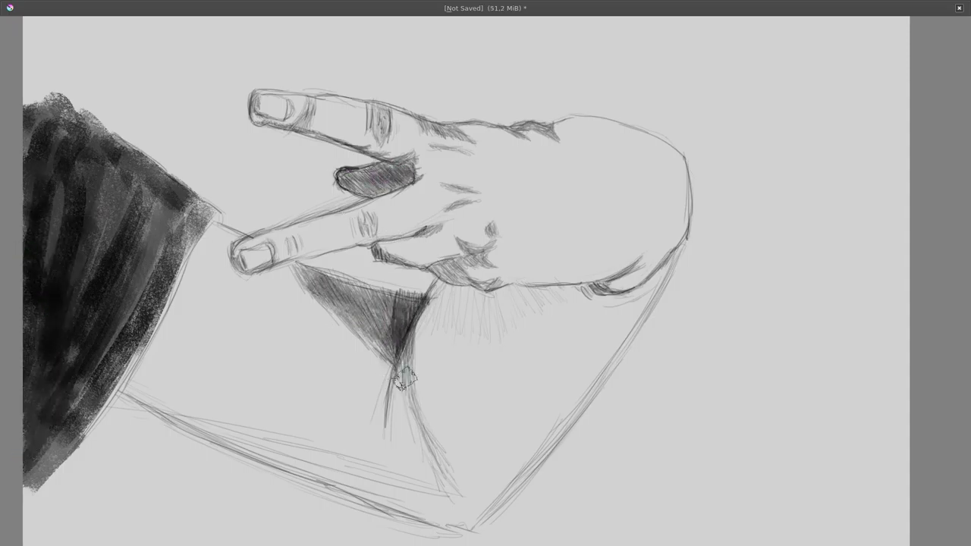
left_click_drag(391, 171, 345, 190)
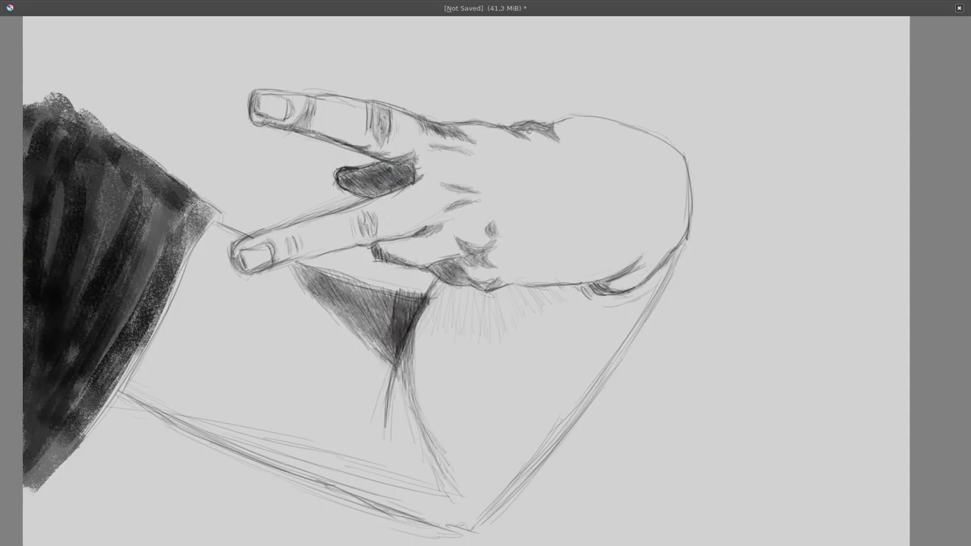
left_click_drag(410, 308, 389, 441)
left_click_drag(416, 330, 387, 440)
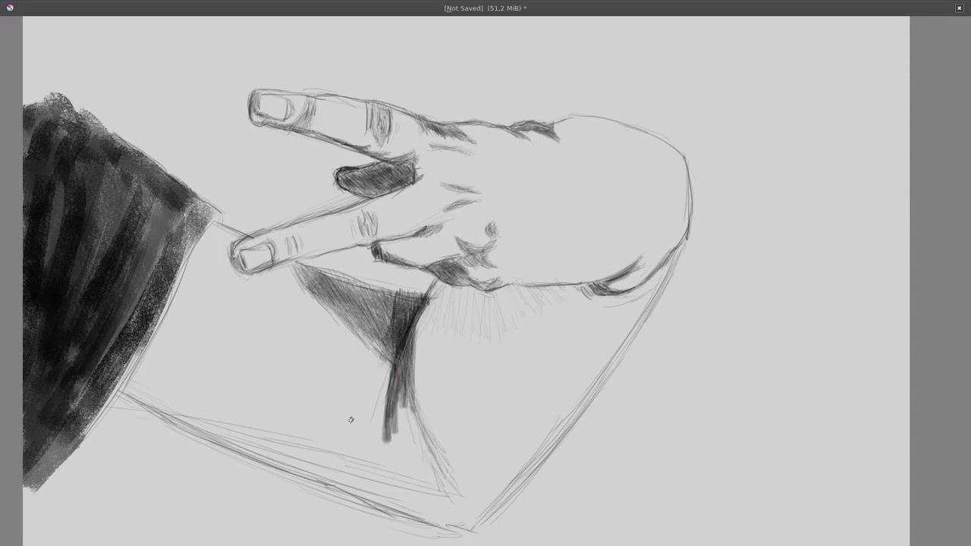
left_click_drag(197, 402, 334, 486)
left_click_drag(129, 379, 421, 520)
left_click_drag(208, 224, 387, 375)
Shade the wrist, under the knuckles, the hand's lower edge and the back of the hand
left_click_drag(303, 296, 387, 379)
mouse_move(576, 292)
left_mouse_down()
mouse_move(448, 311)
mouse_move(520, 299)
mouse_move(428, 434)
mouse_move(448, 318)
left_mouse_up()
mouse_move(463, 285)
left_mouse_down()
mouse_move(620, 251)
mouse_move(547, 266)
left_mouse_up()
mouse_move(592, 304)
left_mouse_down()
mouse_move(554, 342)
mouse_move(440, 357)
left_mouse_up()
mouse_move(440, 228)
left_mouse_down()
mouse_move(373, 246)
mouse_move(431, 165)
mouse_move(602, 147)
left_mouse_up()
left_click_drag(599, 193, 493, 174)
left_click_drag(622, 182, 485, 243)
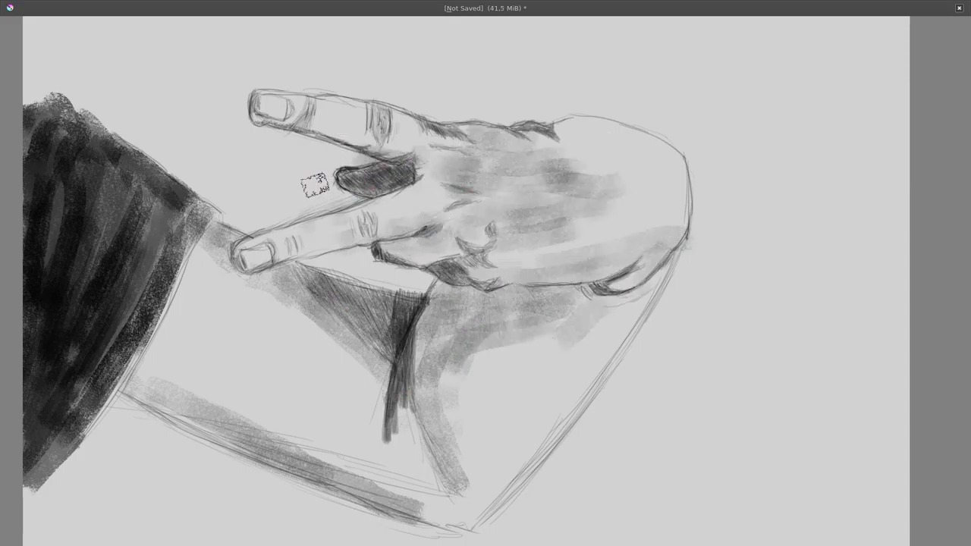
Lighten the folded finger, the area below the hand, the sleeve's top edge and the forearm band
left_click_drag(386, 173, 356, 184)
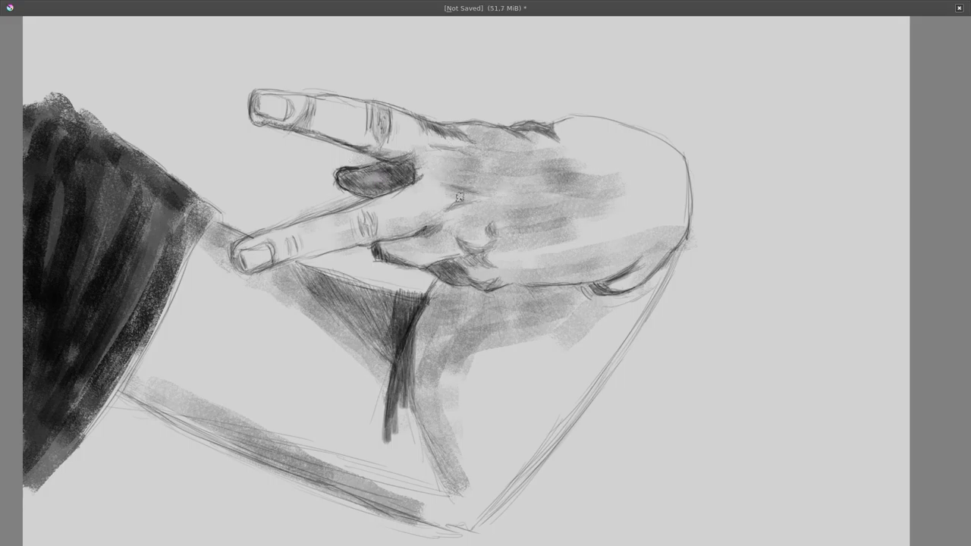
left_click_drag(310, 311, 447, 471)
mouse_move(444, 417)
left_mouse_down()
mouse_move(500, 334)
mouse_move(589, 321)
mouse_move(366, 297)
left_mouse_up()
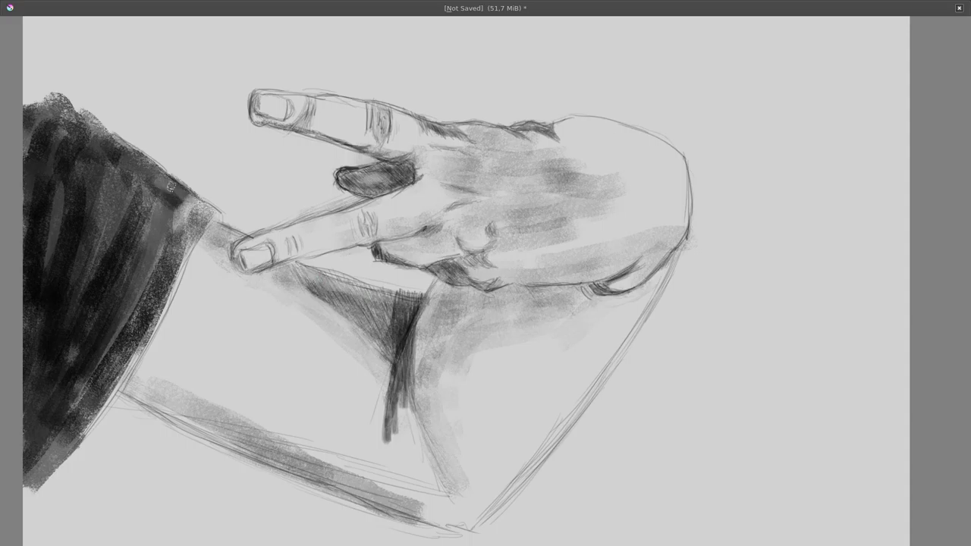
mouse_move(201, 216)
left_mouse_down()
mouse_move(35, 106)
mouse_move(182, 186)
left_mouse_up()
left_click_drag(281, 465, 121, 383)
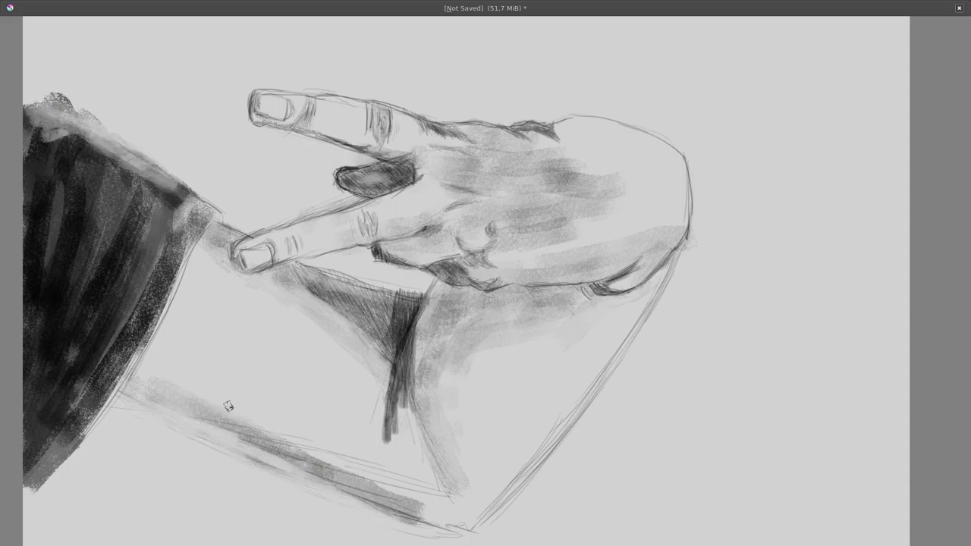
left_click_drag(194, 247, 114, 399)
left_click_drag(440, 292, 676, 243)
Shade the top of the hand, blend its top-right, and darken the lower finger near the knuckle
mouse_move(635, 163)
left_mouse_down()
mouse_move(547, 137)
mouse_move(660, 194)
mouse_move(562, 164)
mouse_move(664, 194)
mouse_move(493, 144)
left_mouse_up()
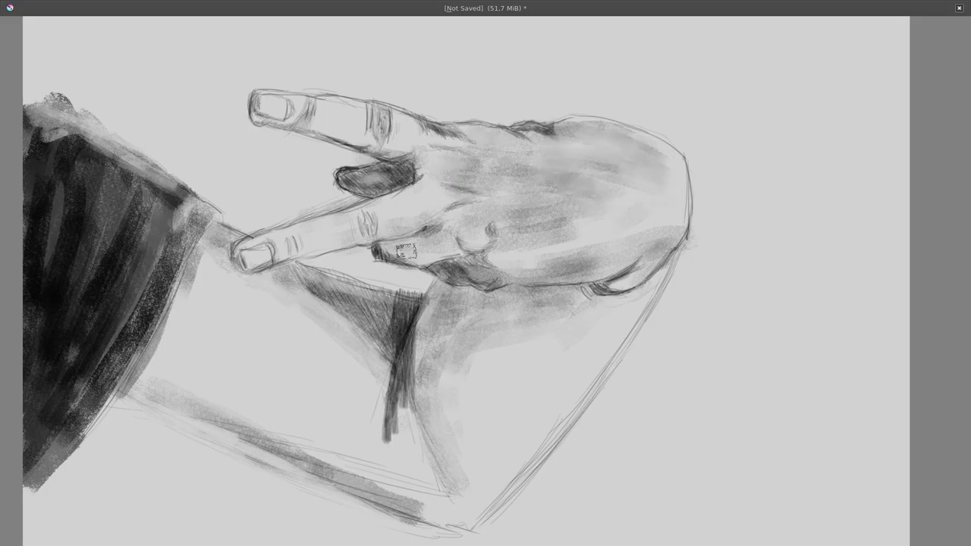
mouse_move(281, 126)
left_mouse_down()
mouse_move(334, 133)
mouse_move(413, 110)
left_mouse_up()
left_click_drag(285, 258, 358, 225)
left_click_drag(243, 249, 357, 199)
left_click_drag(375, 194, 424, 158)
left_click_drag(392, 247, 440, 226)
mouse_move(419, 277)
left_mouse_down()
mouse_move(475, 258)
mouse_move(463, 268)
mouse_move(383, 250)
mouse_move(456, 270)
left_mouse_up()
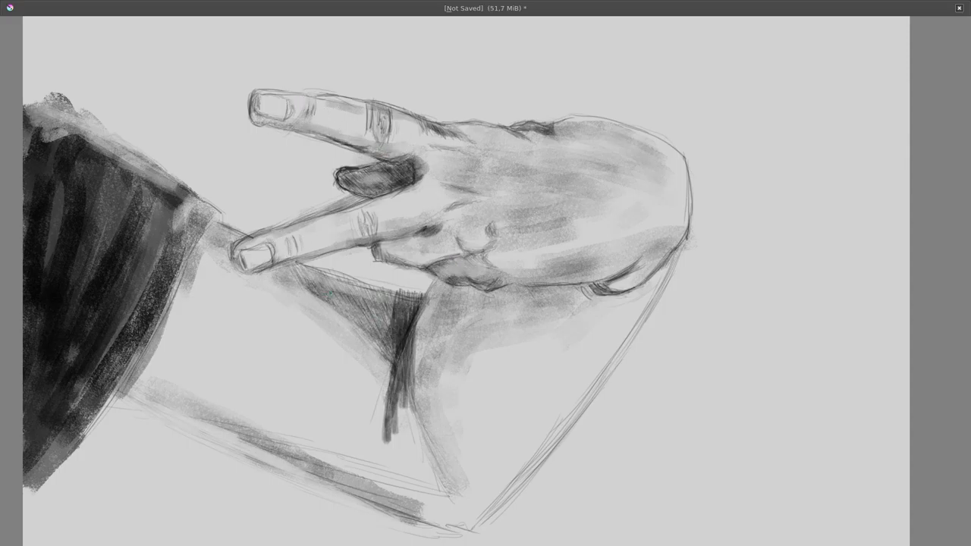
Blend the shading under the lower finger and soften the forearm's lower edge
left_click_drag(279, 278, 379, 326)
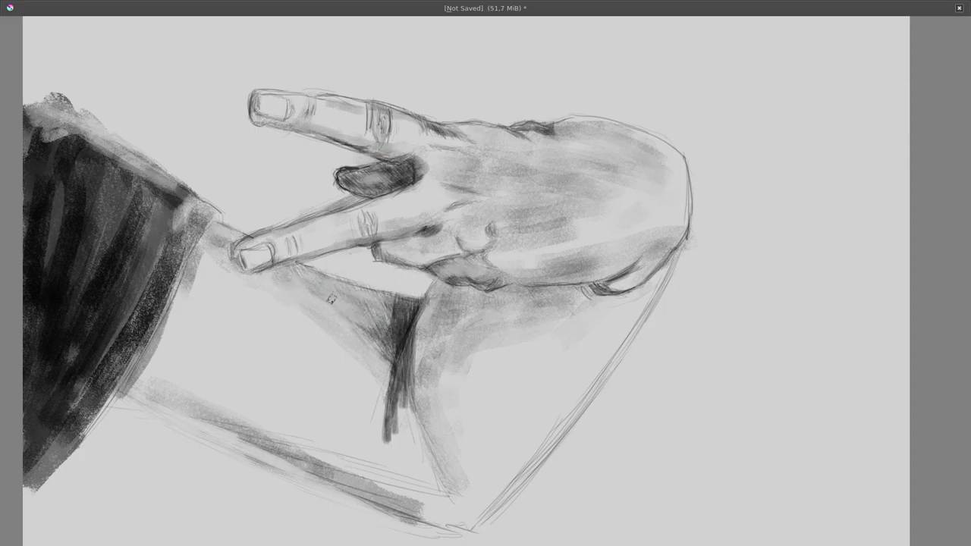
left_click_drag(341, 292, 394, 360)
mouse_move(391, 410)
left_mouse_down()
mouse_move(396, 459)
mouse_move(418, 342)
mouse_move(395, 436)
left_mouse_up()
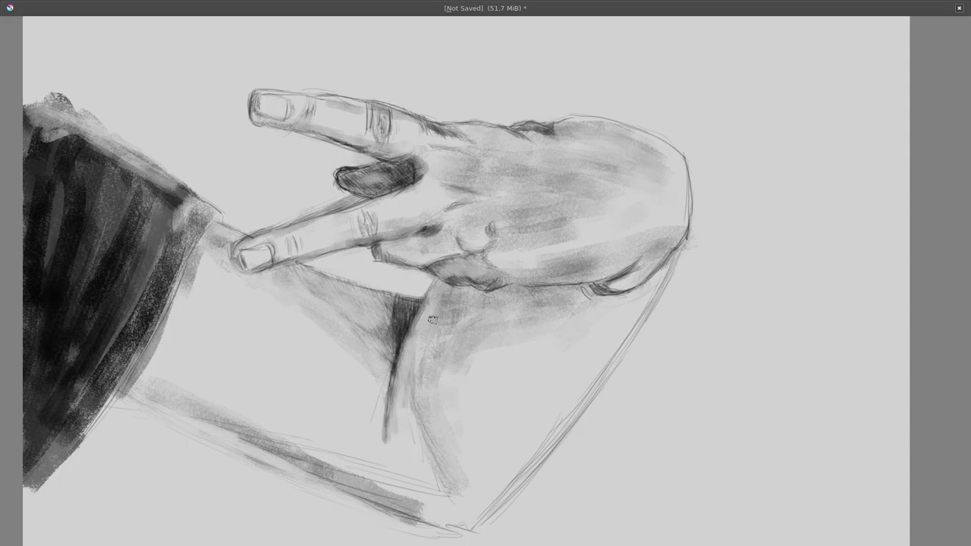
left_click_drag(440, 334, 455, 304)
mouse_move(274, 432)
left_mouse_down()
mouse_move(402, 475)
mouse_move(436, 448)
left_mouse_up()
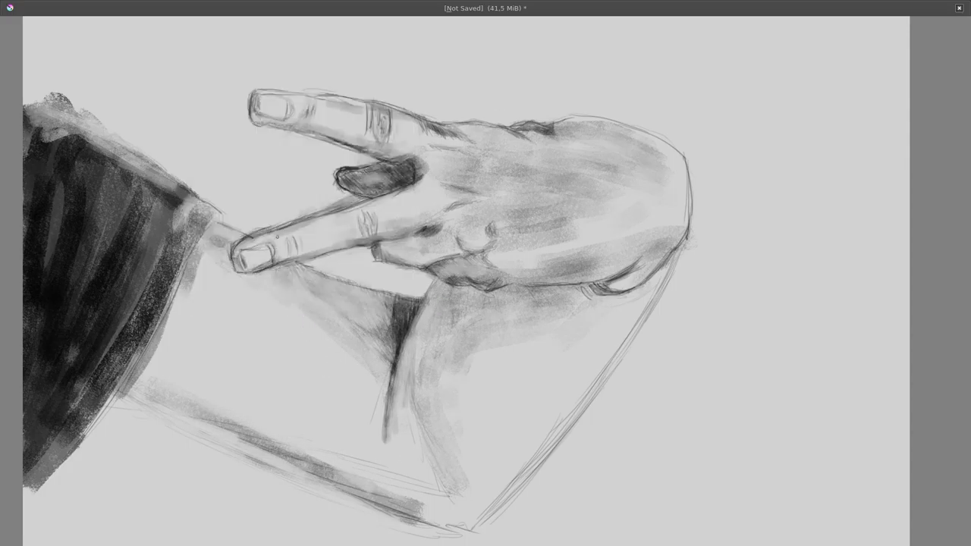
key("F6")
left_click(346, 170)
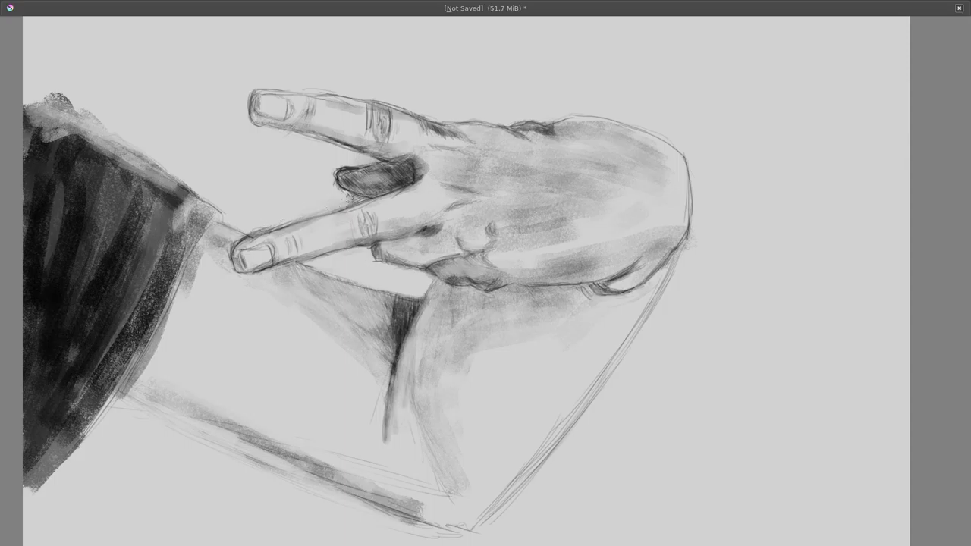
Lighten the top and right contour, darken the knuckles, and add a circled signature at bottom right
mouse_move(461, 108)
left_mouse_down()
mouse_move(536, 475)
mouse_move(441, 533)
left_mouse_up()
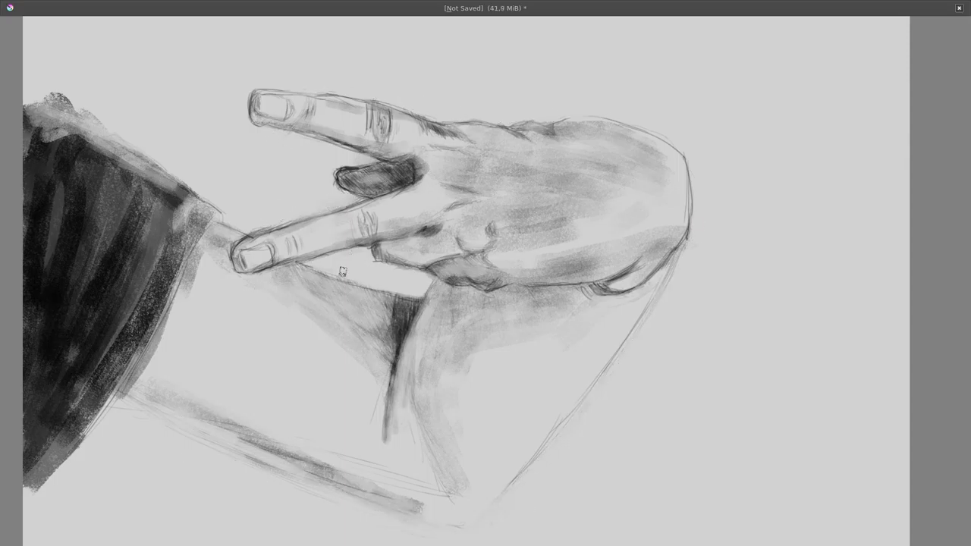
key("F6")
key("F6")
mouse_move(392, 267)
left_mouse_down()
mouse_move(456, 261)
mouse_move(497, 292)
left_mouse_up()
mouse_move(607, 500)
left_mouse_down()
mouse_move(628, 495)
mouse_move(607, 522)
left_mouse_up()
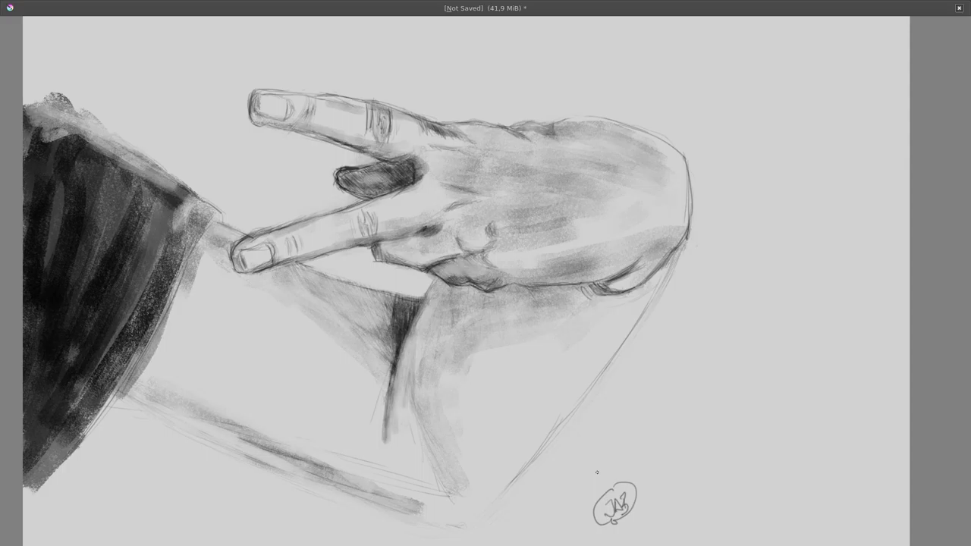